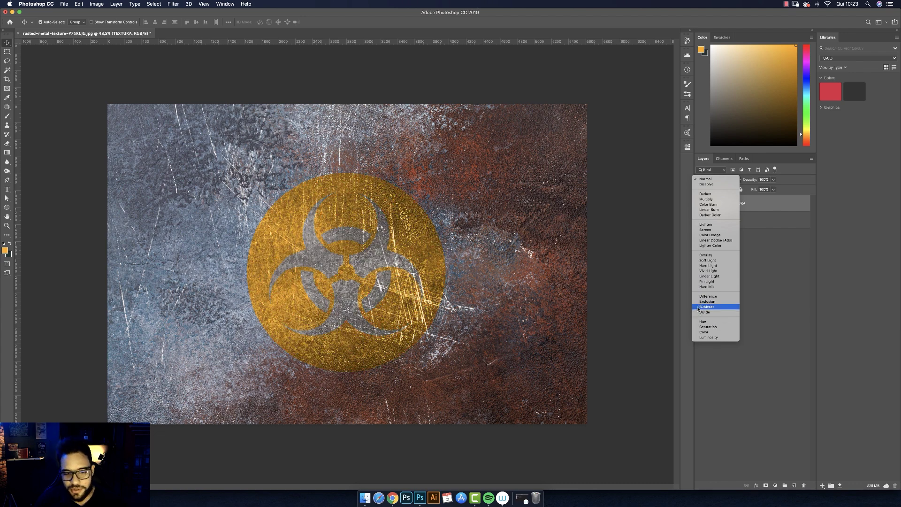
Keep the blend mode at Normal and open the blending options of the TEXTURA layer, leaving opacity at 100%
{"action": "left_click", "coordinate": [684, 269]}
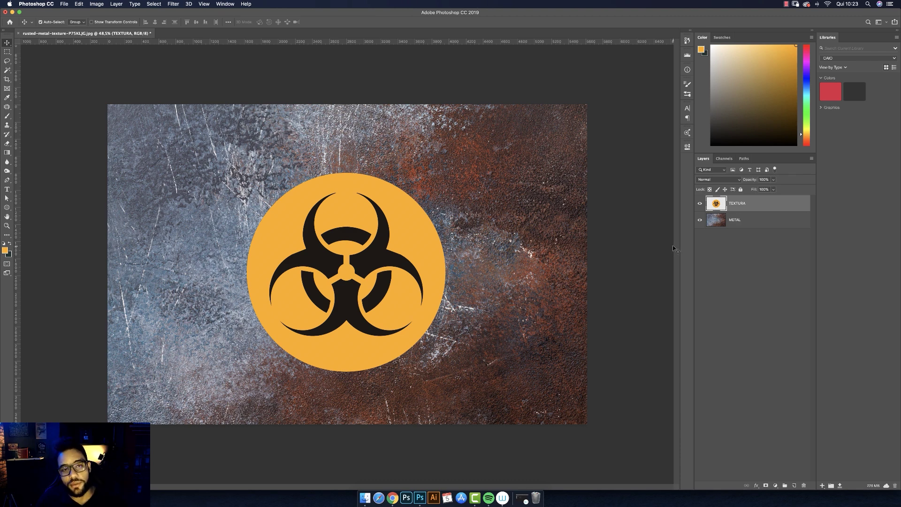
{"action": "double_click", "coordinate": [764, 204]}
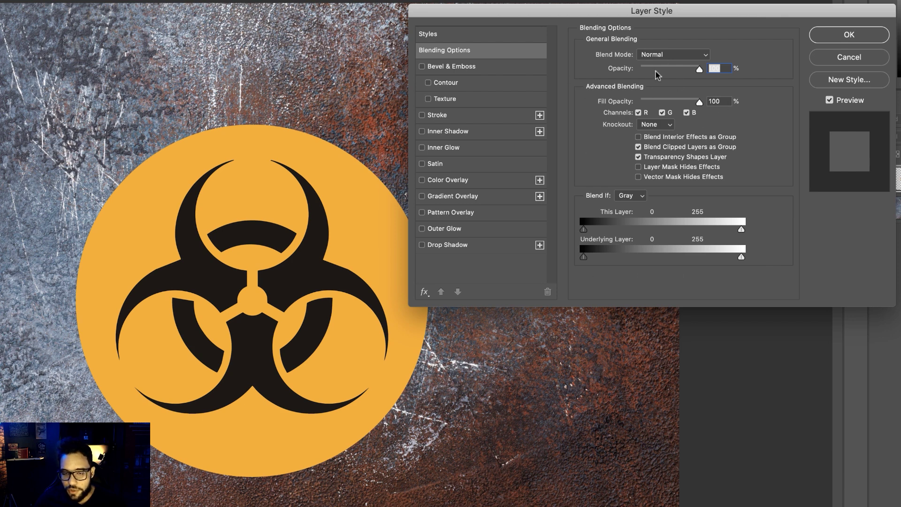
{"action": "mouse_move", "coordinate": [692, 73]}
{"action": "left_mouse_down"}
{"action": "mouse_move", "coordinate": [670, 71]}
{"action": "mouse_move", "coordinate": [699, 71]}
{"action": "left_mouse_up"}
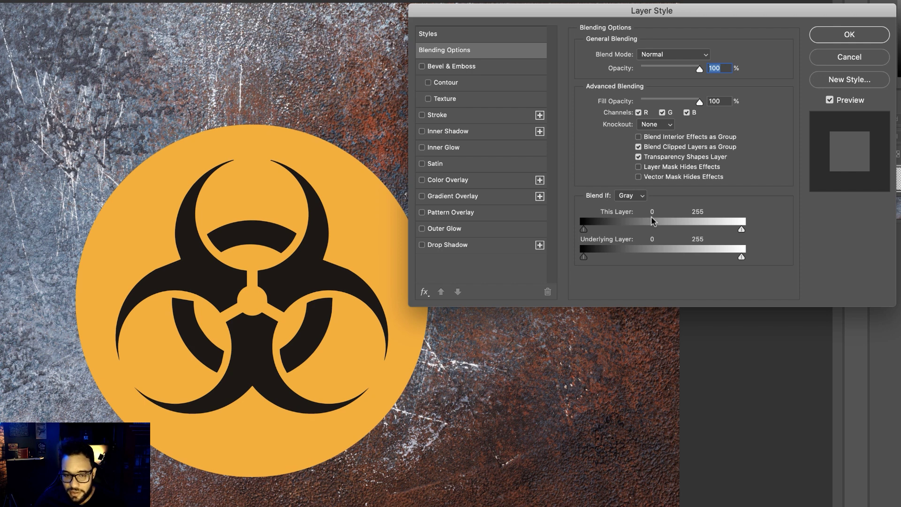
Try the This Layer Blend If range with white at 165 and with black at 39, restoring 0 to 255 each time
{"action": "left_click_drag", "start_coordinate": [741, 228], "coordinate": [686, 234]}
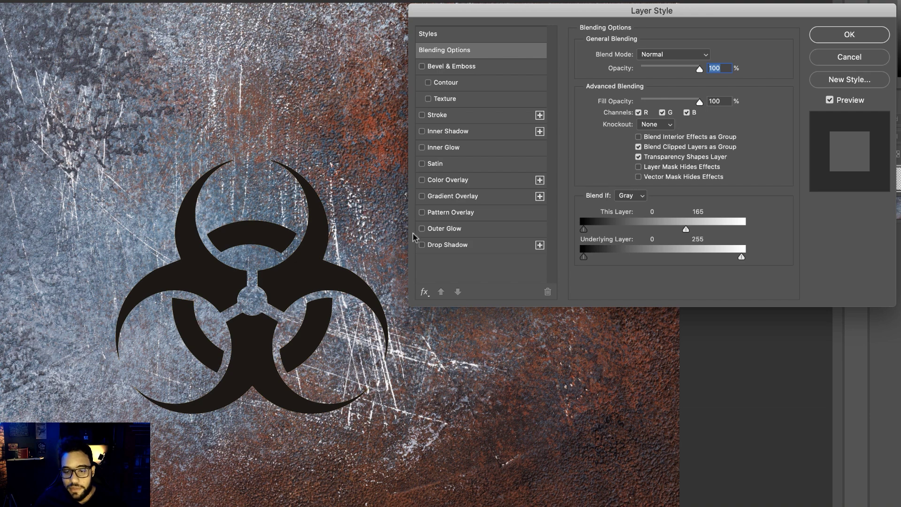
{"action": "left_click_drag", "start_coordinate": [686, 230], "coordinate": [757, 232]}
{"action": "left_click_drag", "start_coordinate": [584, 230], "coordinate": [605, 230]}
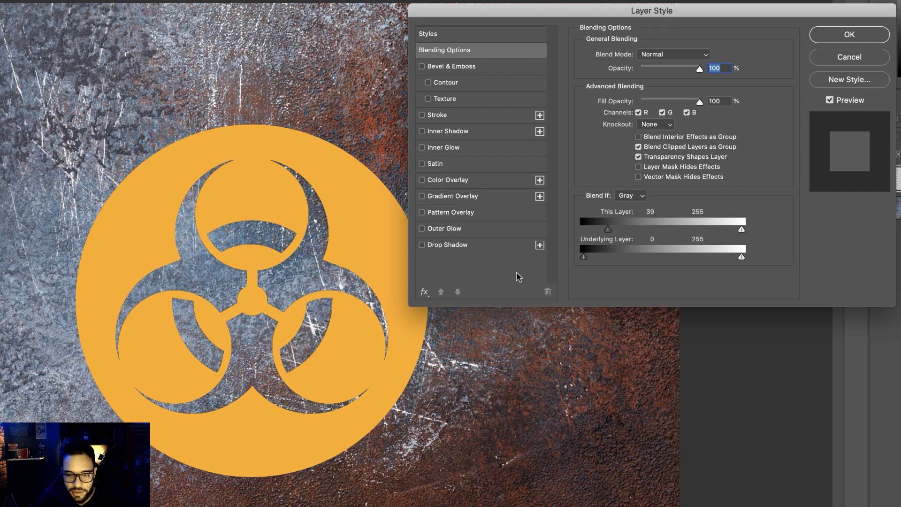
{"action": "left_click_drag", "start_coordinate": [607, 230], "coordinate": [573, 231]}
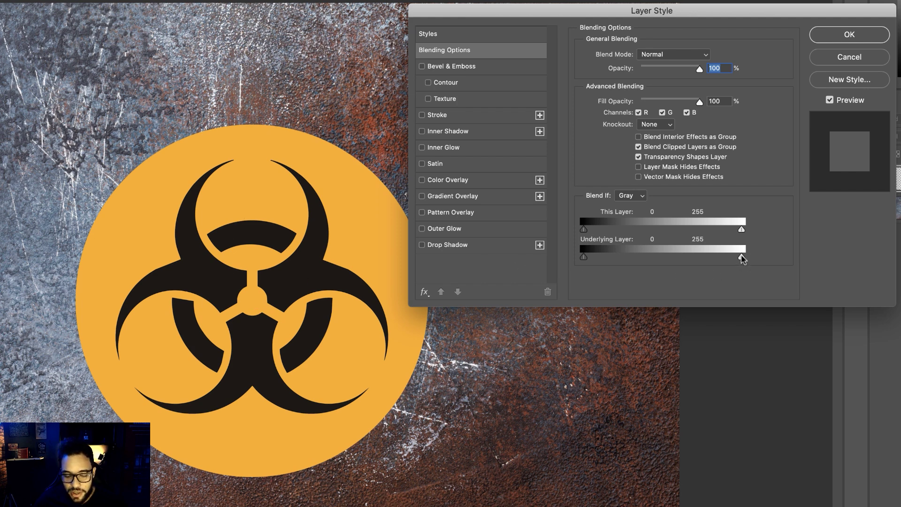
Try lowering the Underlying Layer white point to 133 and 123, and return it to 255
{"action": "left_click_drag", "start_coordinate": [741, 258], "coordinate": [666, 259]}
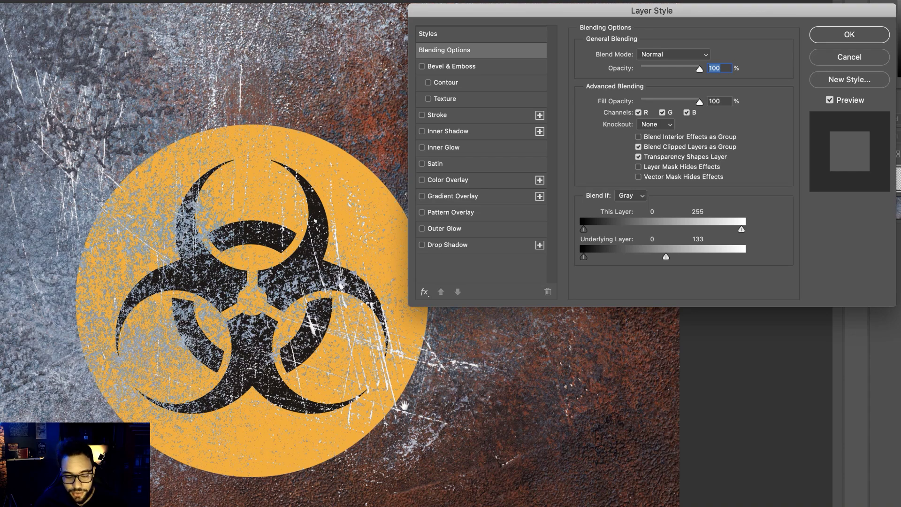
{"action": "left_click_drag", "start_coordinate": [667, 258], "coordinate": [660, 258]}
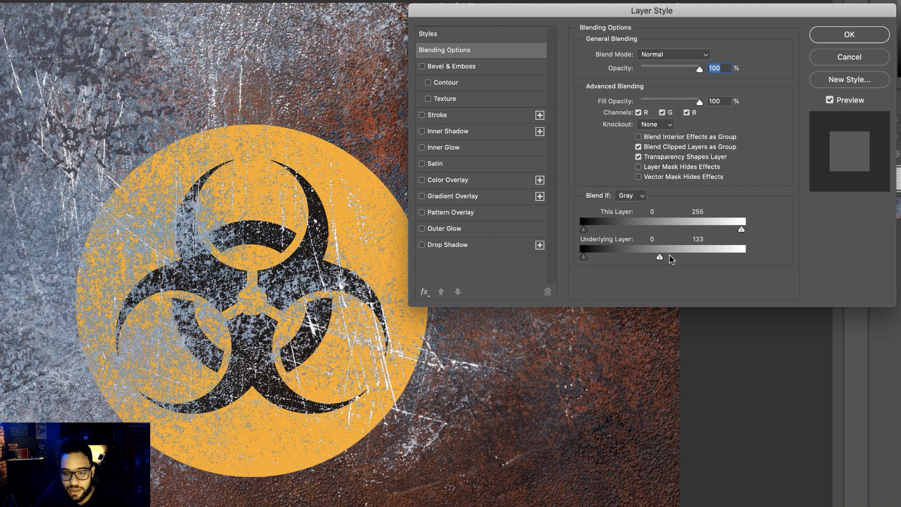
{"action": "left_click_drag", "start_coordinate": [660, 257], "coordinate": [742, 257]}
Try an Underlying Layer black point of 117 and split it into 87 / 141 for a softer transition
{"action": "left_click_drag", "start_coordinate": [586, 255], "coordinate": [654, 257]}
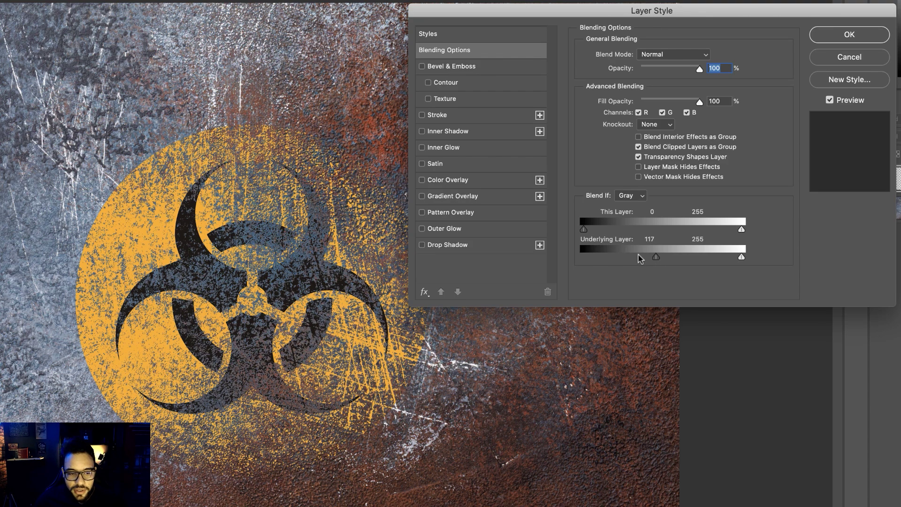
{"action": "key", "text": "super+plus"}
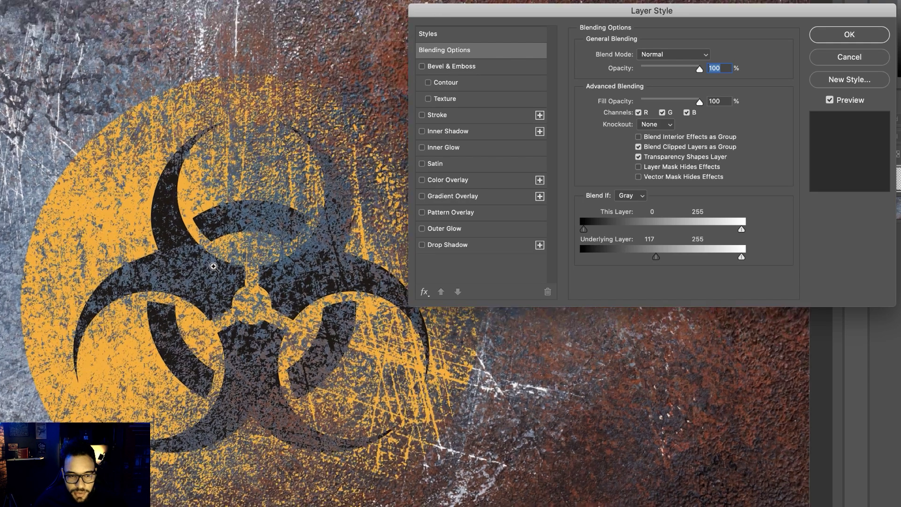
{"action": "left_click_drag", "start_coordinate": [213, 266], "coordinate": [231, 287]}
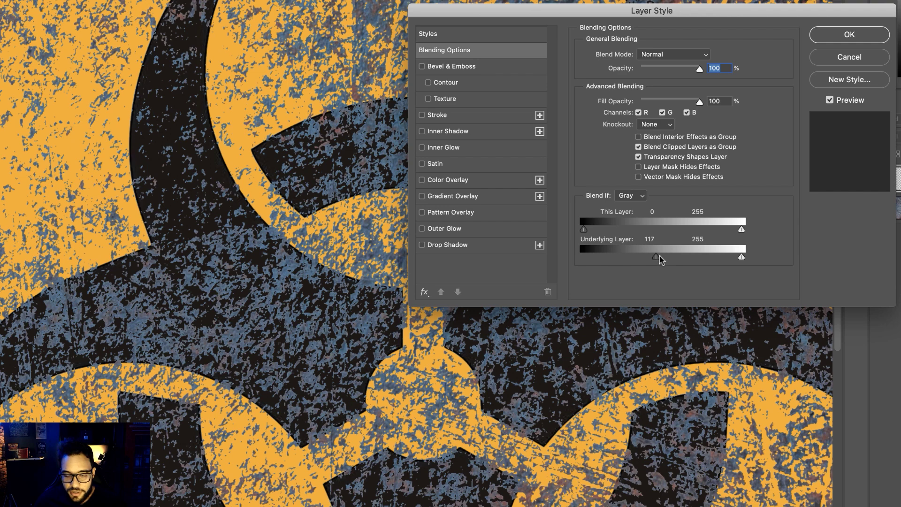
{"action": "key", "text": "alt"}
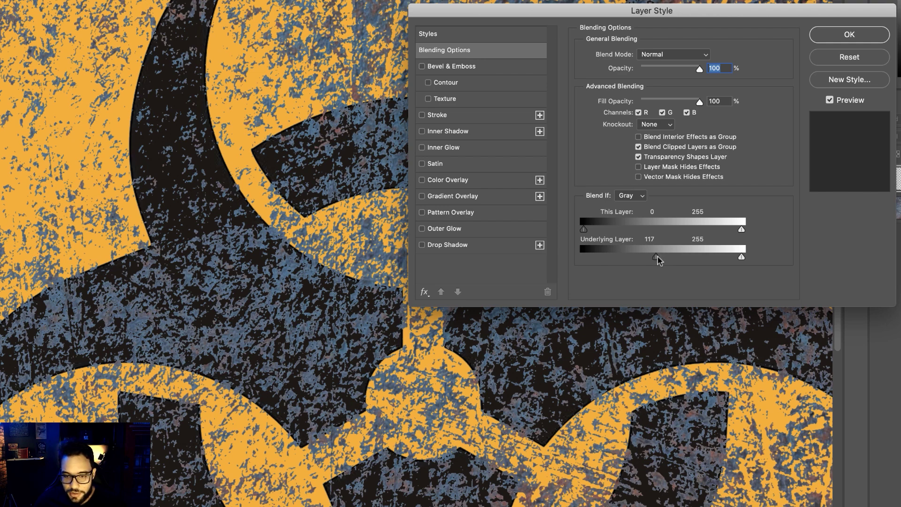
{"action": "left_click_drag", "start_coordinate": [657, 257], "coordinate": [673, 264]}
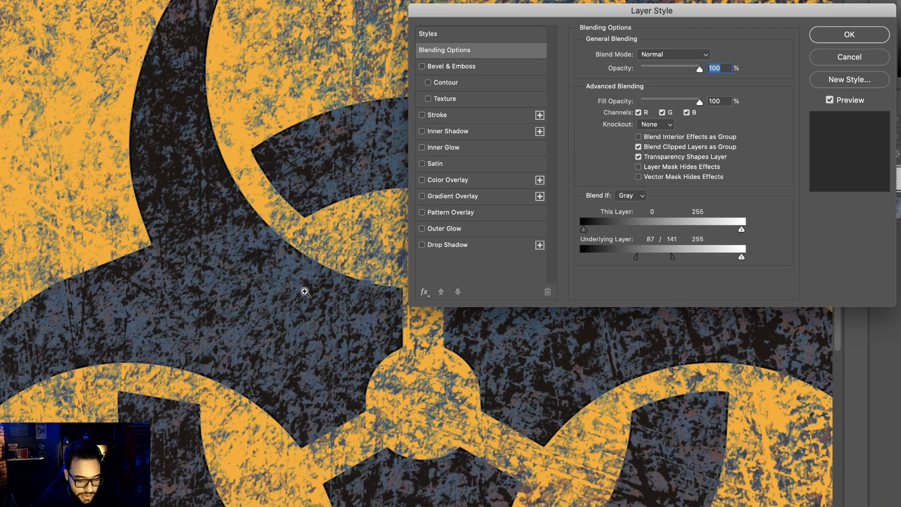
Bring the whole emblem into view beside the dialog and reset the Underlying Layer black point to 0
{"action": "key", "text": "super+minus"}
{"action": "key", "text": "super+minus"}
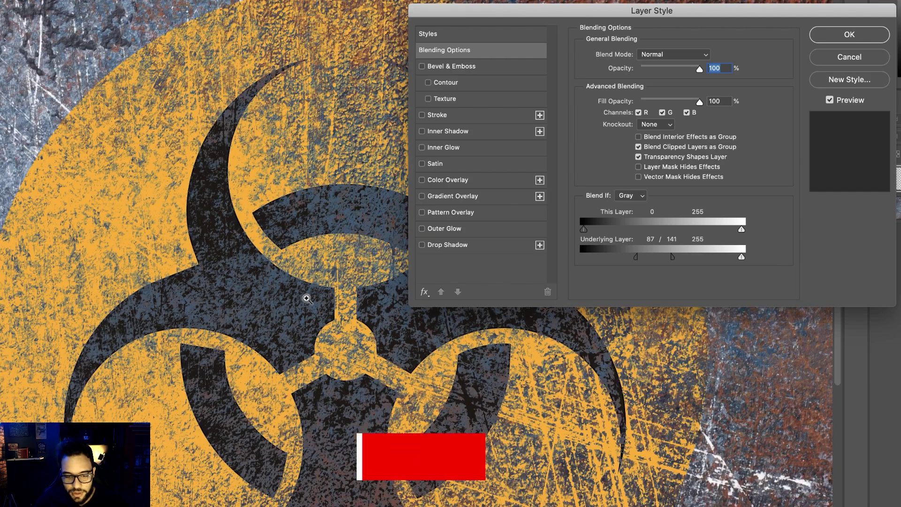
{"action": "key", "text": "super+minus"}
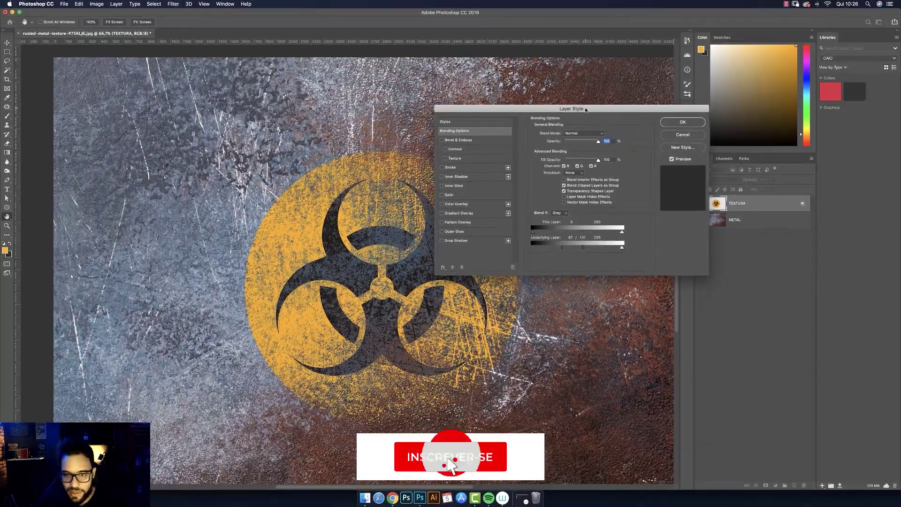
{"action": "left_click_drag", "start_coordinate": [614, 77], "coordinate": [687, 65]}
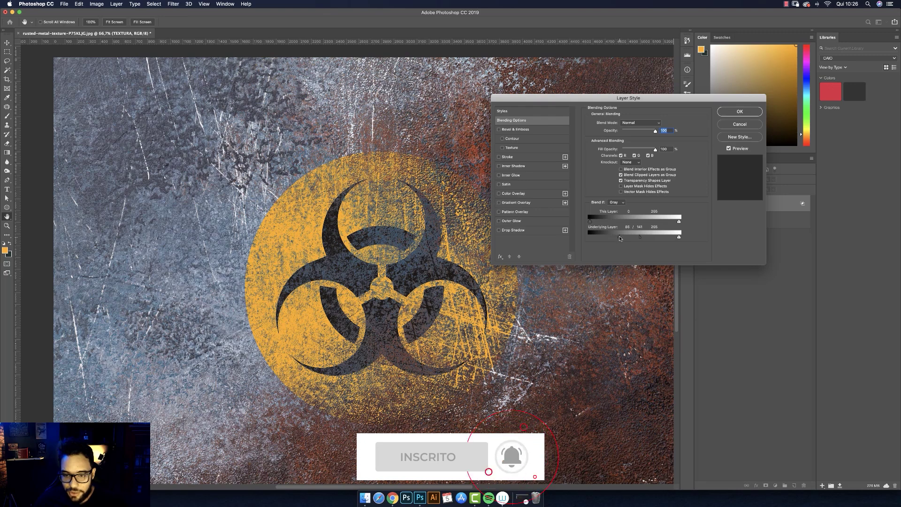
{"action": "left_click_drag", "start_coordinate": [619, 237], "coordinate": [590, 238]}
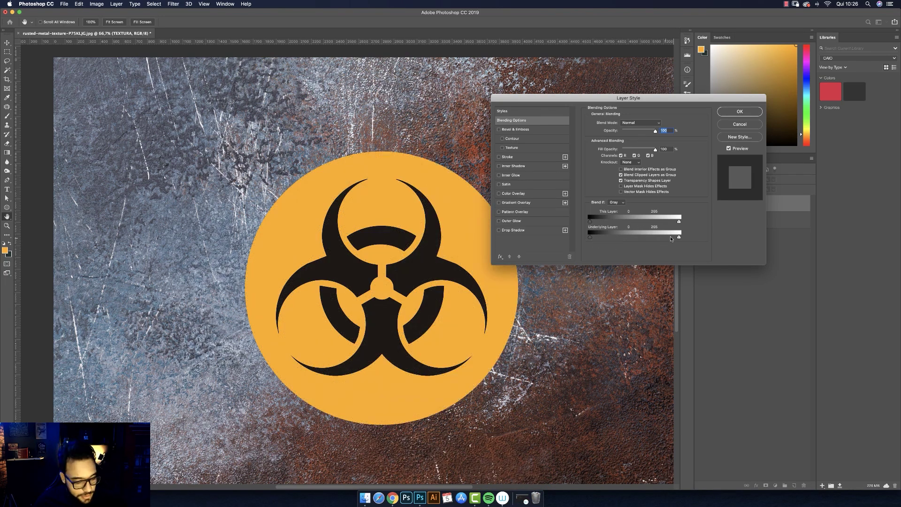
Split the Underlying Layer black point at about 81 / 107 and the white point at about 86 / 158, and apply the blending
{"action": "left_click_drag", "start_coordinate": [679, 238], "coordinate": [639, 238]}
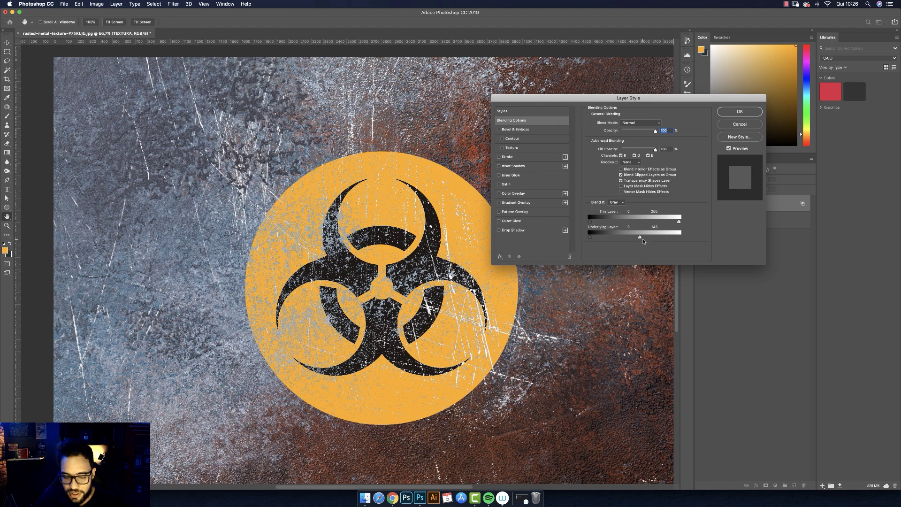
{"action": "left_click_drag", "start_coordinate": [640, 238], "coordinate": [623, 239]}
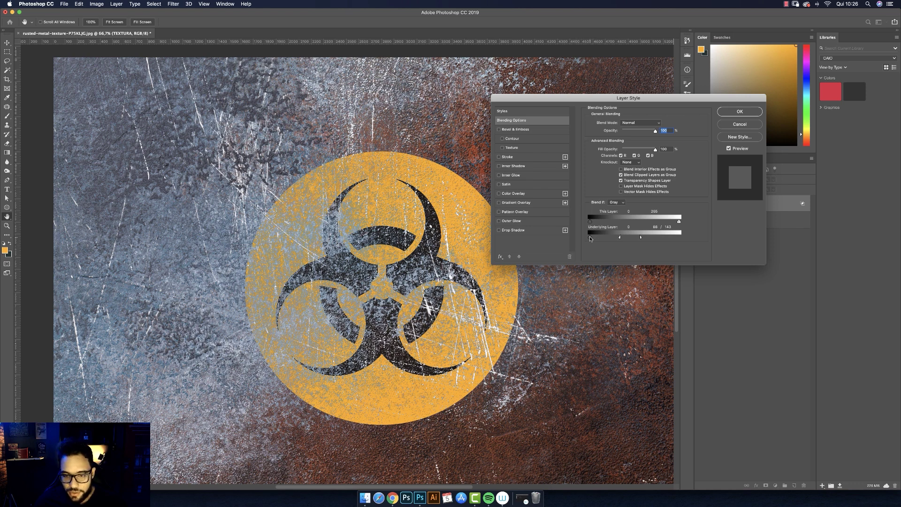
{"action": "left_click_drag", "start_coordinate": [599, 240], "coordinate": [619, 240]}
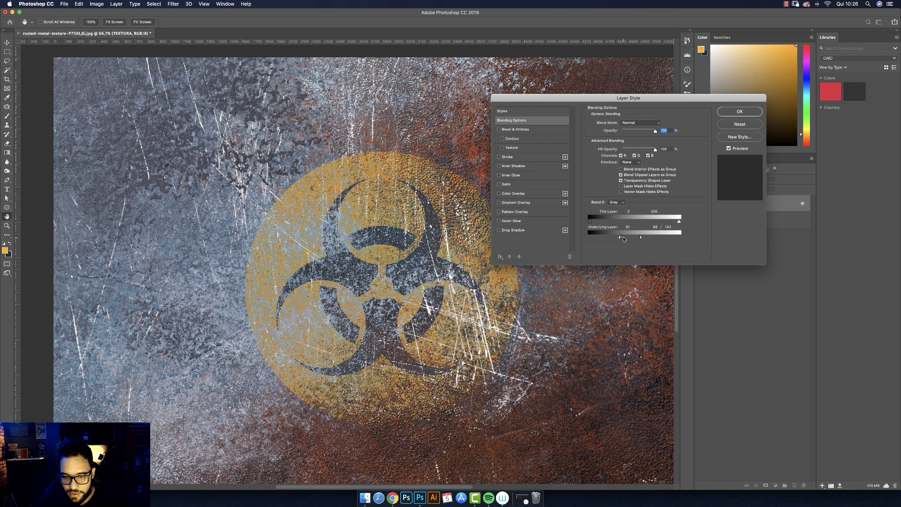
{"action": "left_click_drag", "start_coordinate": [622, 238], "coordinate": [626, 240]}
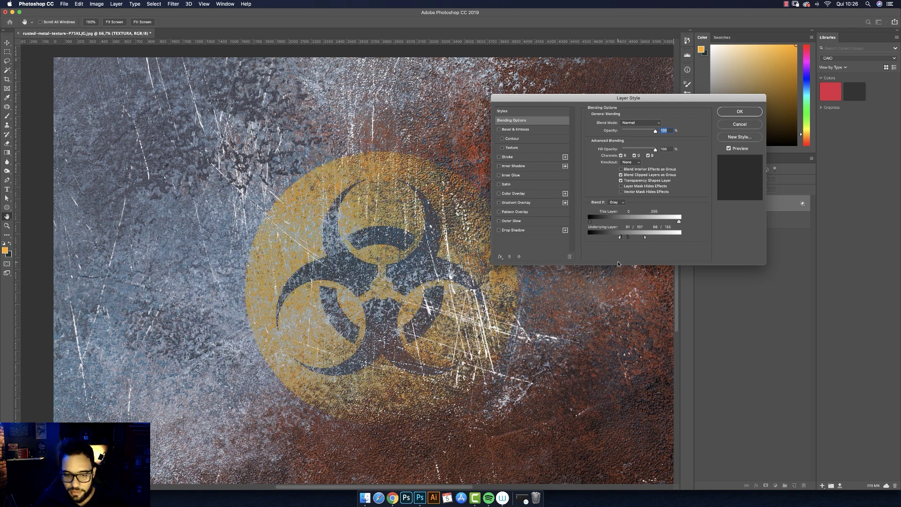
{"action": "left_click", "coordinate": [740, 112]}
Try moving the emblem over the upper-left part of the metal texture, and undo the move
{"action": "key", "text": "z"}
{"action": "left_click_drag", "start_coordinate": [506, 230], "coordinate": [477, 240]}
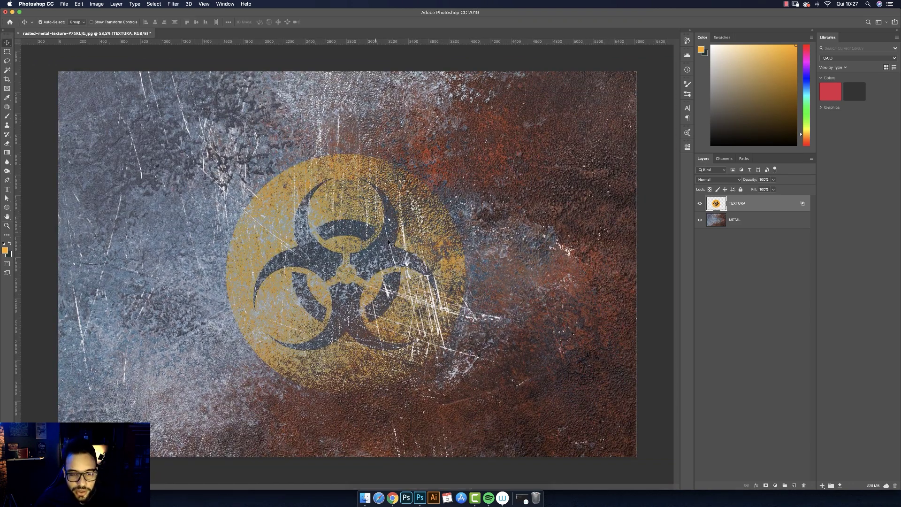
{"action": "left_click_drag", "start_coordinate": [380, 254], "coordinate": [380, 281]}
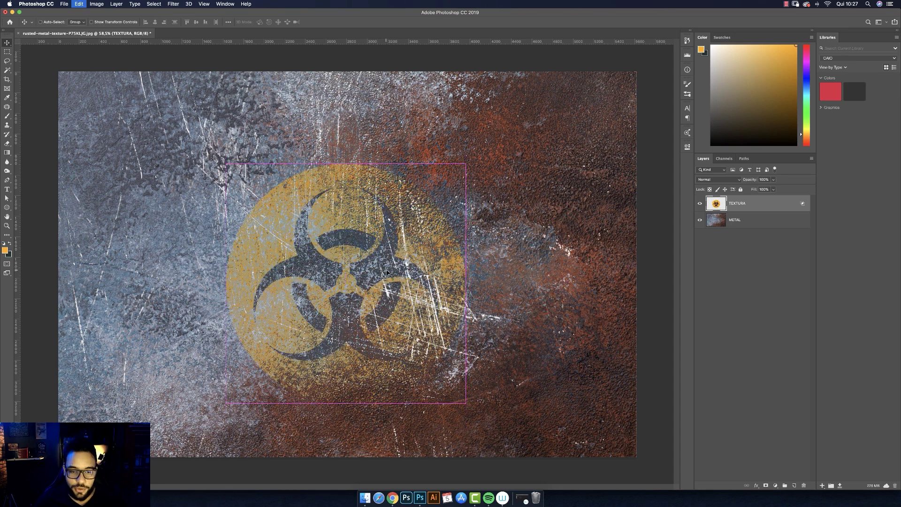
{"action": "left_click_drag", "start_coordinate": [410, 235], "coordinate": [297, 181]}
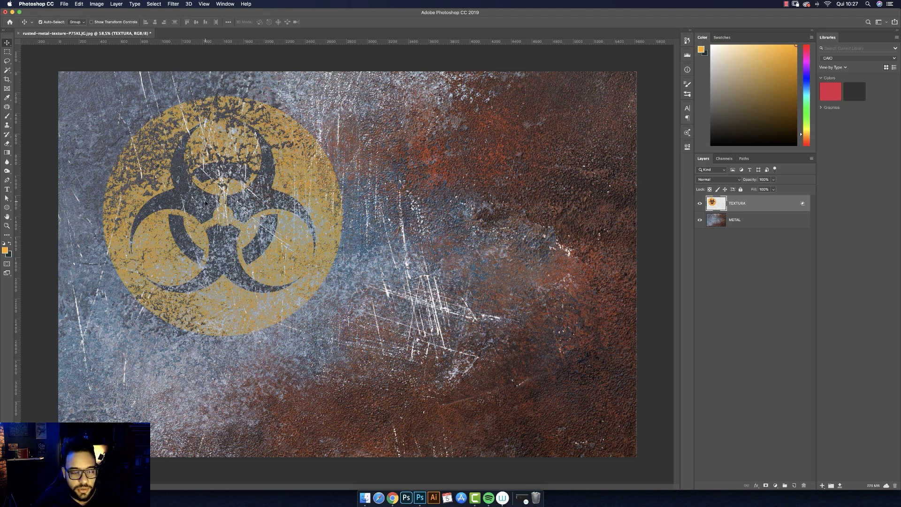
{"action": "key", "text": "super"}
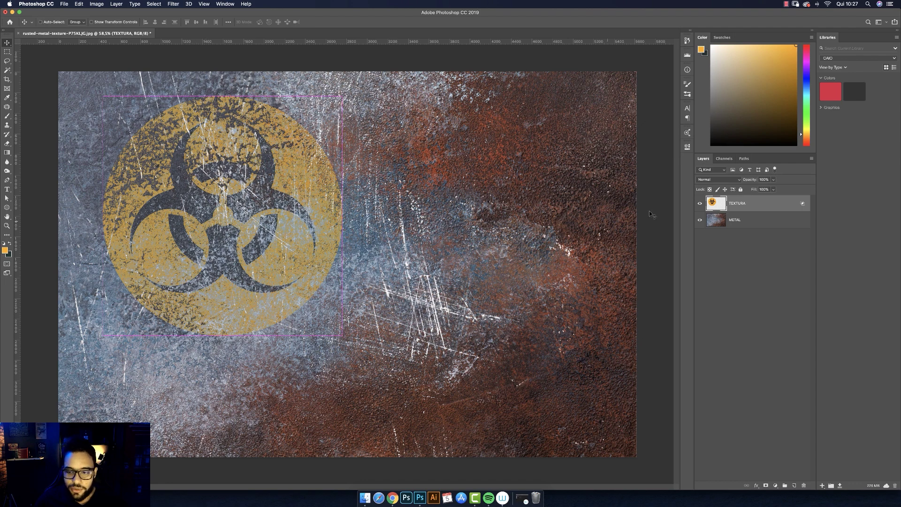
{"action": "key", "text": "super+z"}
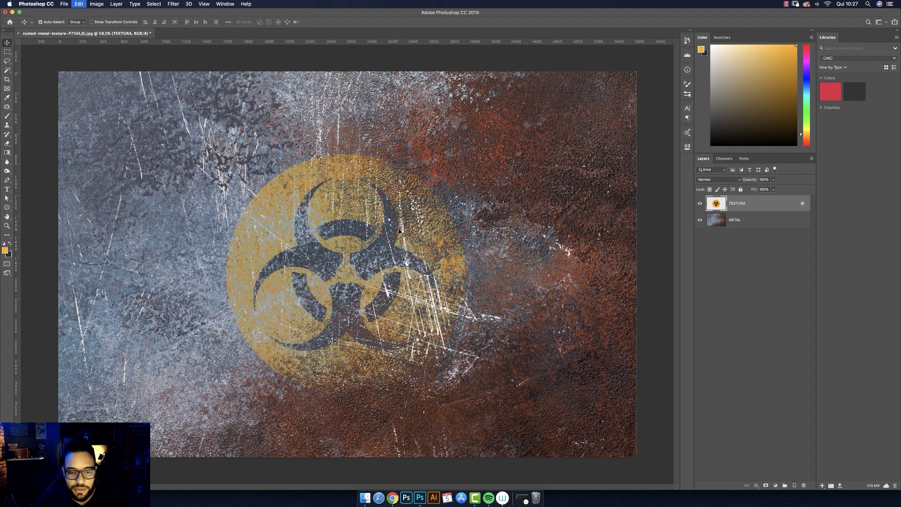
Roughen the edges of the emblem on the TEXTURA layer with a Large-size Ripple distortion at an increased amount
{"action": "key", "text": "z"}
{"action": "left_click_drag", "start_coordinate": [313, 245], "coordinate": [364, 225]}
{"action": "left_click_drag", "start_coordinate": [363, 266], "coordinate": [352, 269]}
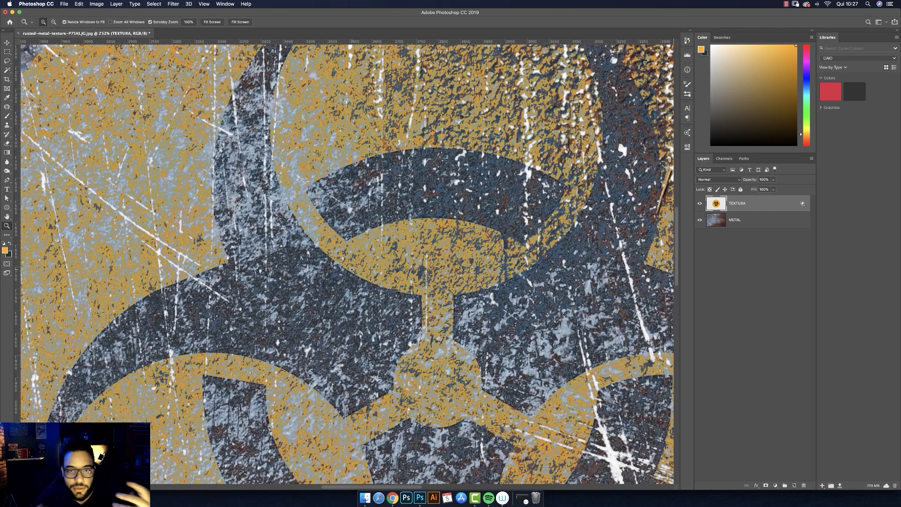
{"action": "left_click_drag", "start_coordinate": [345, 241], "coordinate": [344, 244]}
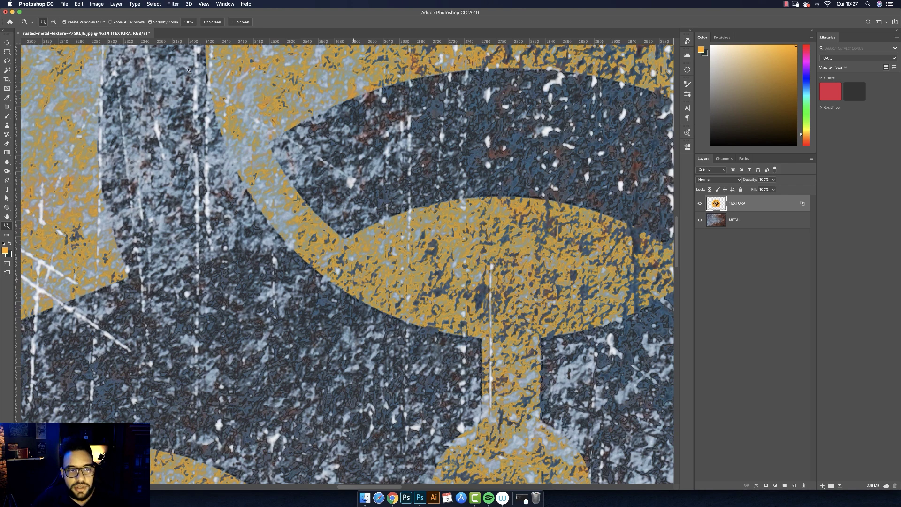
{"action": "left_click", "coordinate": [173, 3]}
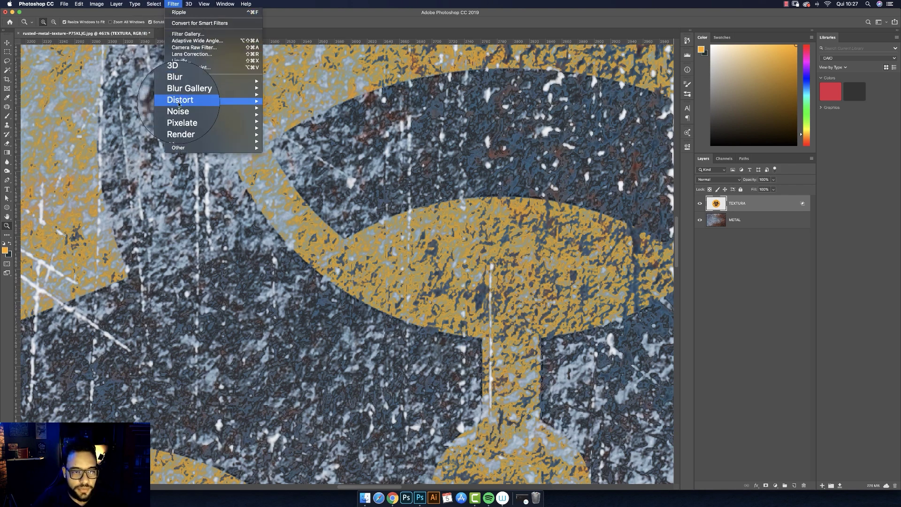
{"action": "mouse_move", "coordinate": [245, 104]}
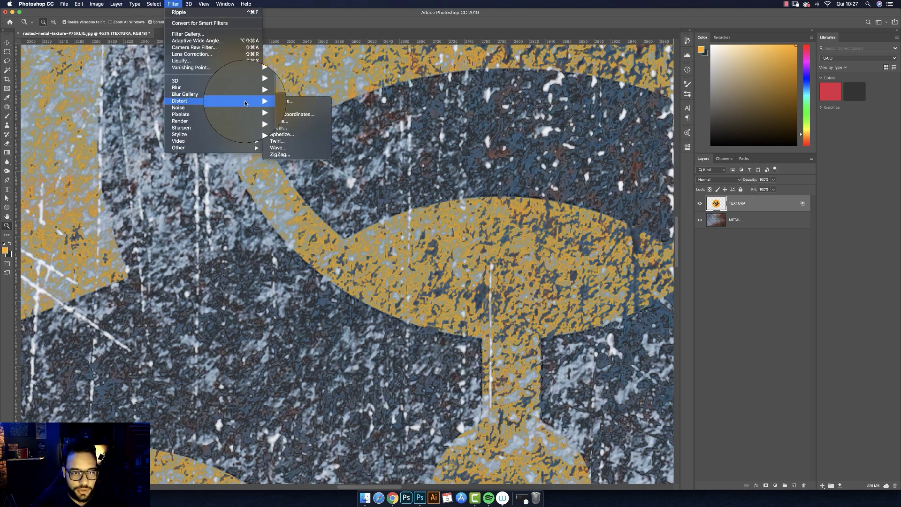
{"action": "left_click", "coordinate": [281, 121]}
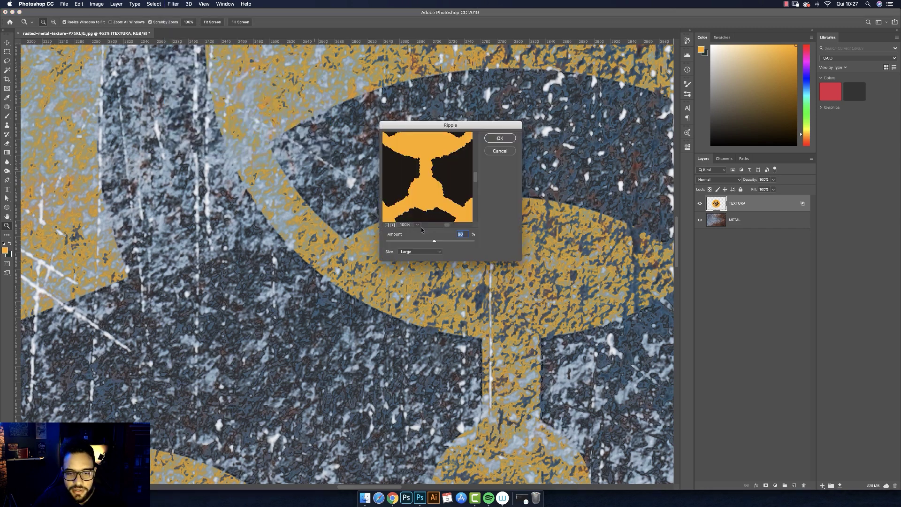
{"action": "left_click_drag", "start_coordinate": [436, 125], "coordinate": [448, 124]}
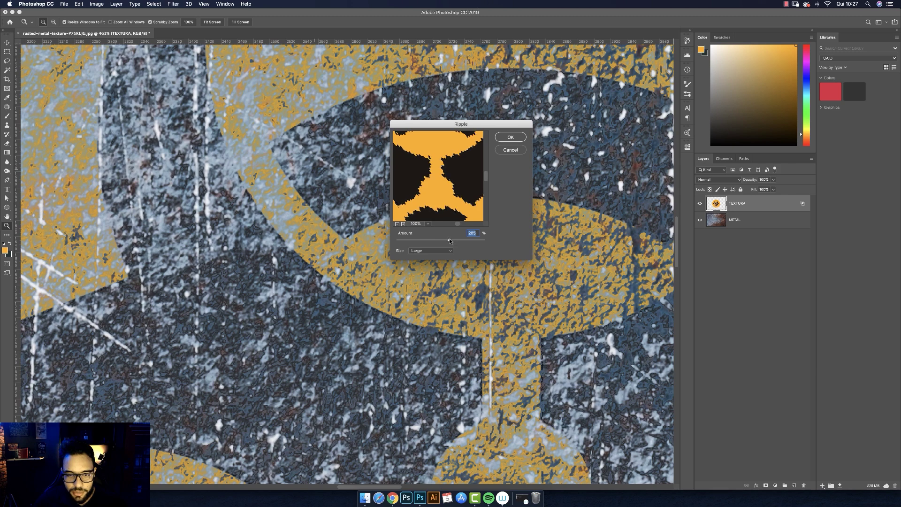
{"action": "left_click_drag", "start_coordinate": [446, 239], "coordinate": [448, 240]}
{"action": "left_click", "coordinate": [511, 137]}
Clear the TEXTURA layer's style to inspect the rippled emblem without blending, and undo the clearing
{"action": "left_click_drag", "start_coordinate": [406, 226], "coordinate": [366, 214]}
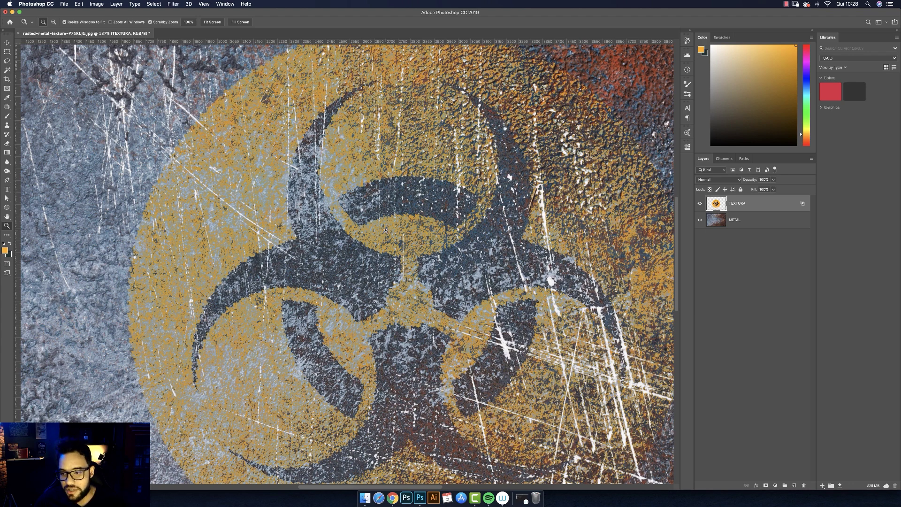
{"action": "right_click", "coordinate": [761, 202]}
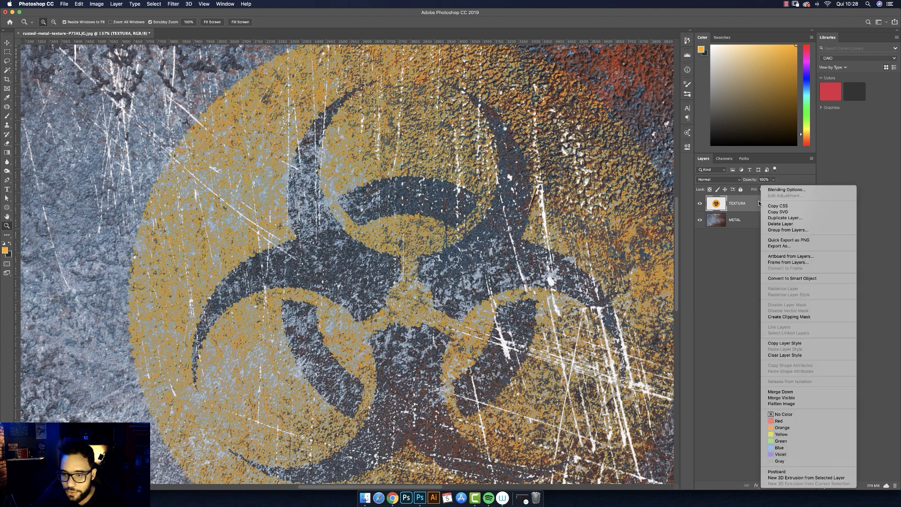
{"action": "left_click", "coordinate": [778, 357]}
{"action": "left_click_drag", "start_coordinate": [509, 256], "coordinate": [487, 277]}
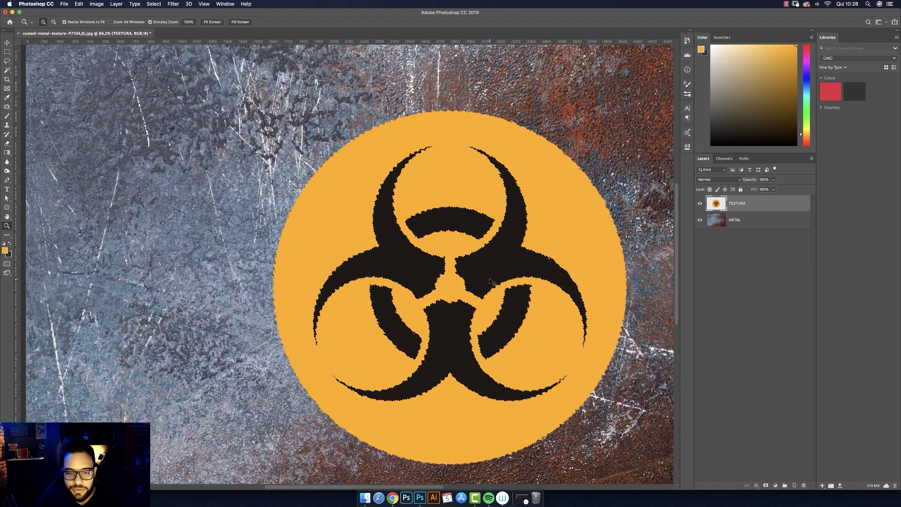
{"action": "key", "text": "super+z"}
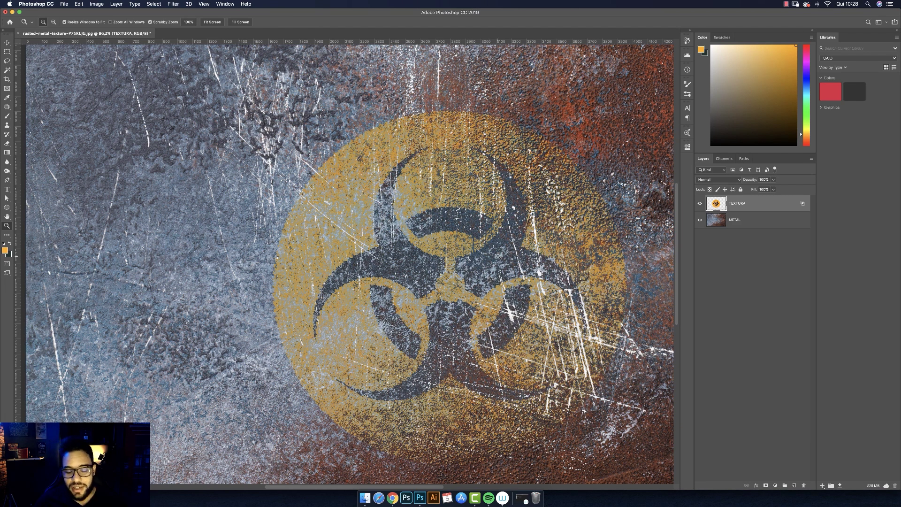
{"action": "left_click", "coordinate": [493, 258]}
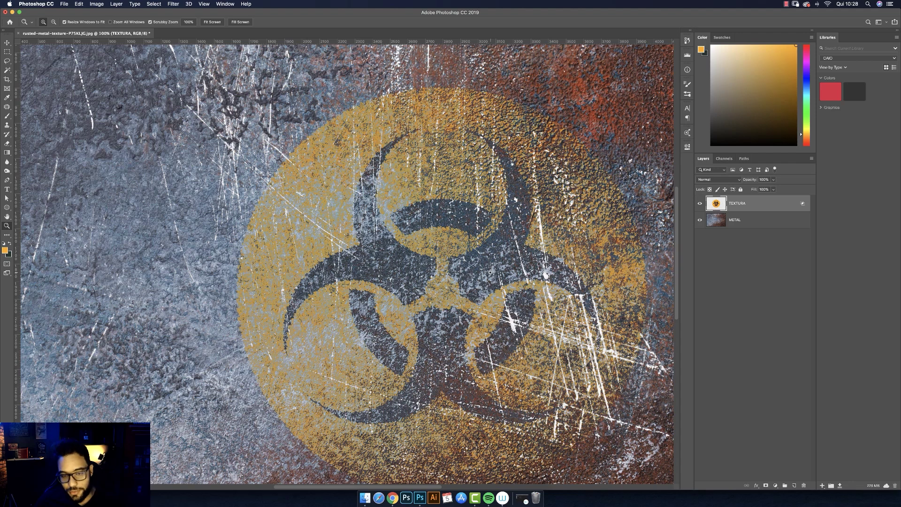
{"action": "left_click_drag", "start_coordinate": [486, 261], "coordinate": [453, 255]}
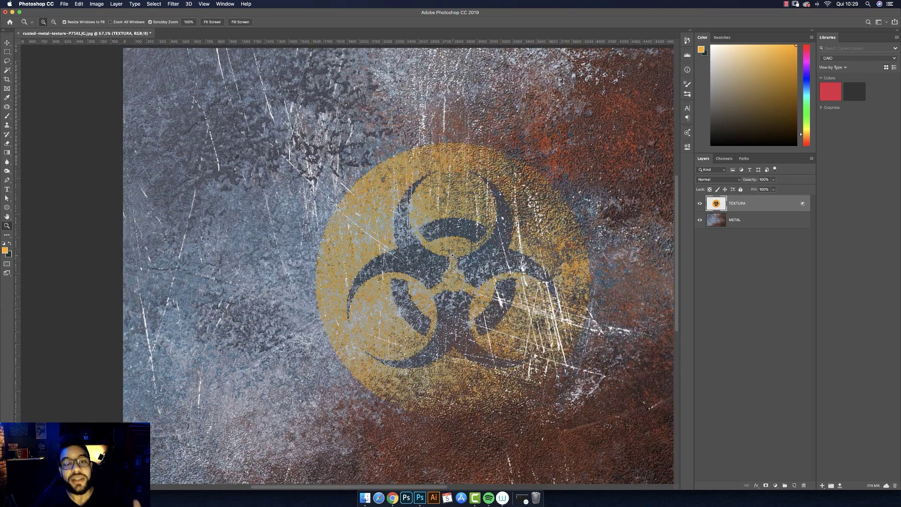